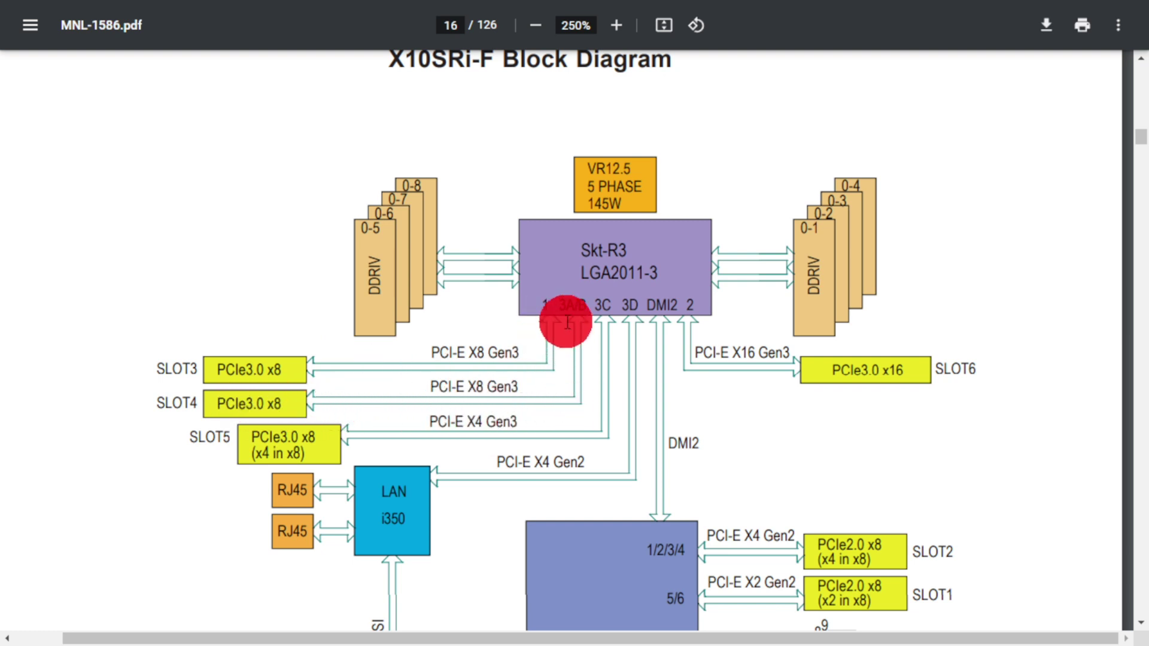
# Open Chipset > North Bridge > IIO > IIO1 Configuration and place the console beside the X10SRi-F diagram.
pyautogui.hotkey('alt', 'Tab')
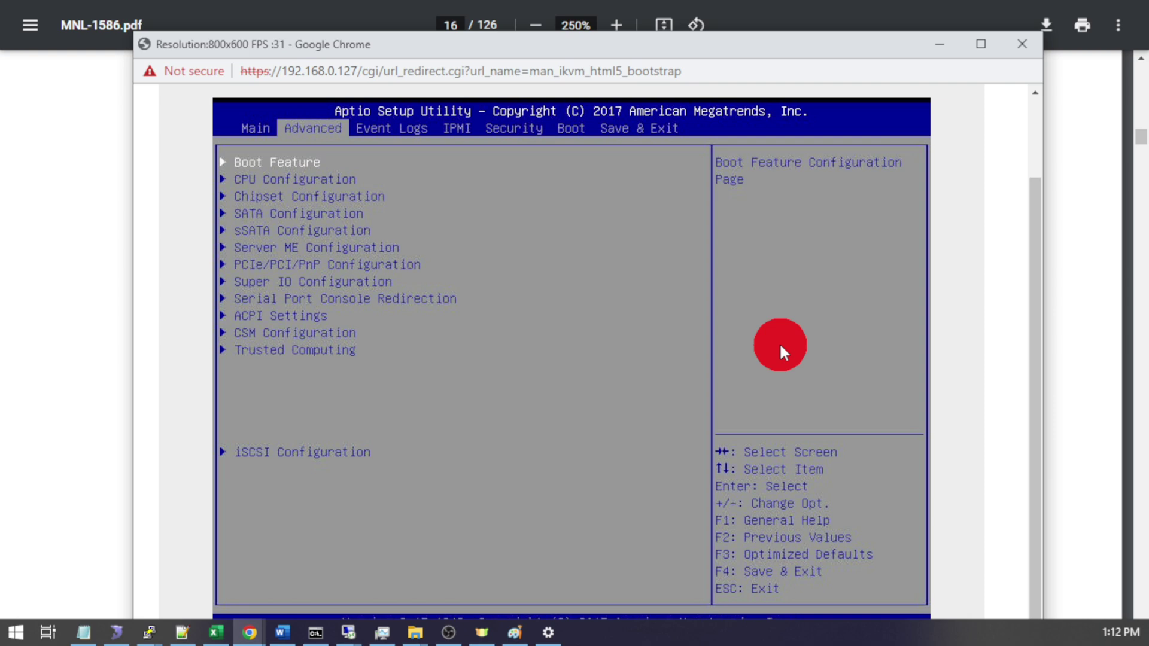
pyautogui.press('Down')
pyautogui.press('Down')
pyautogui.press('Return')
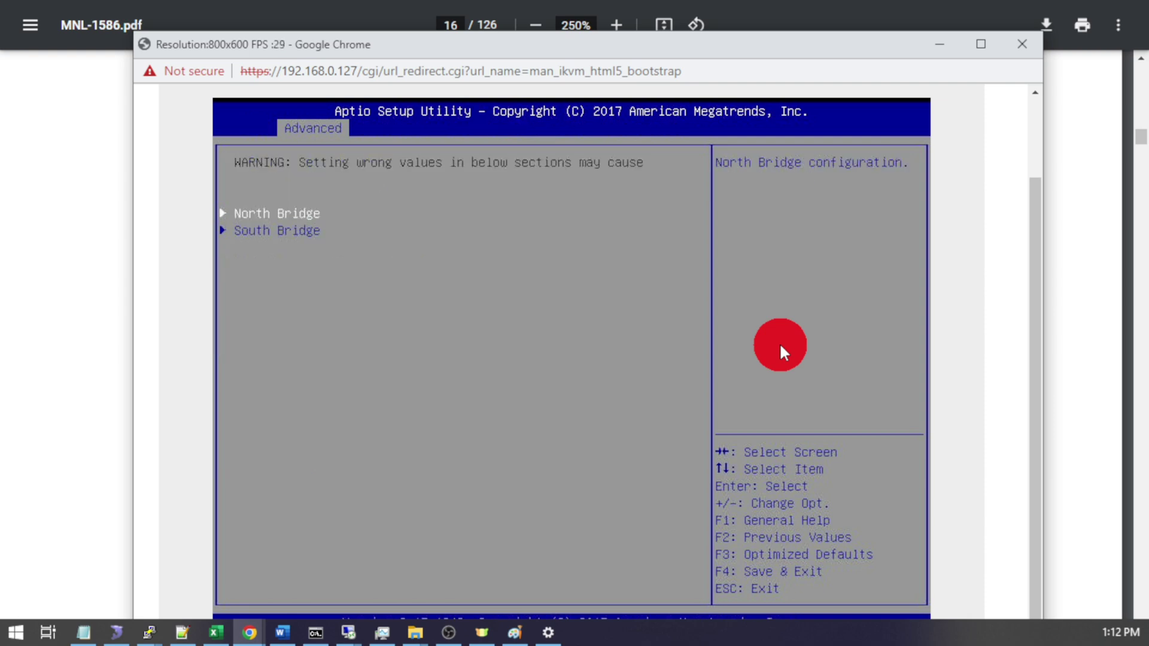
pyautogui.press('Return')
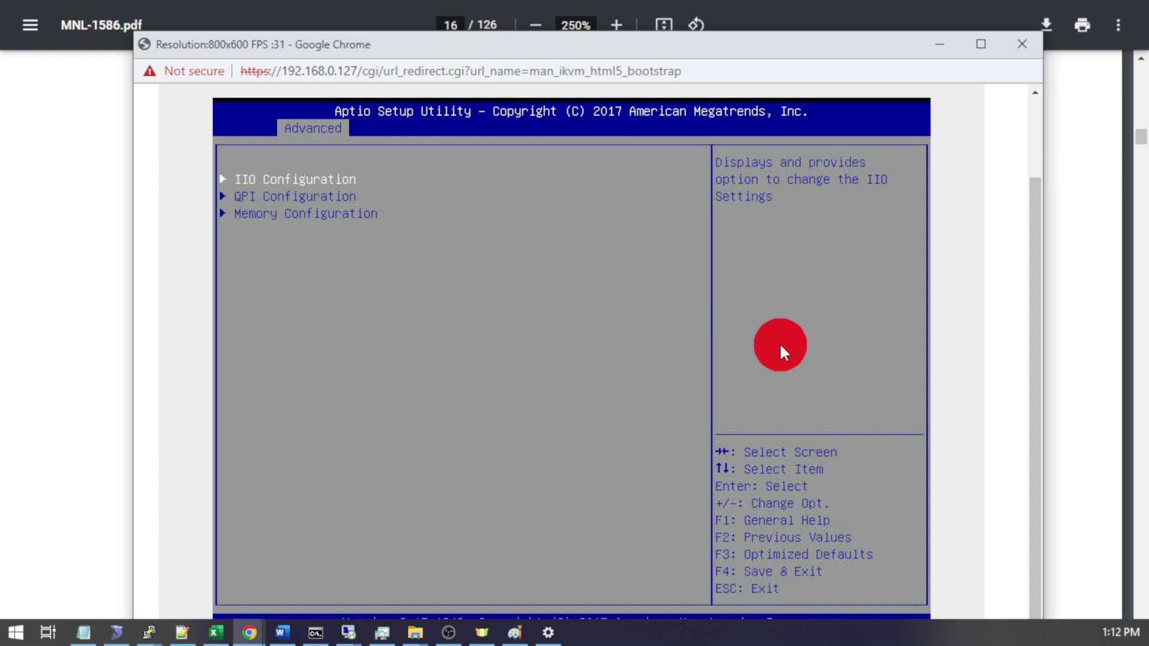
pyautogui.press('Return')
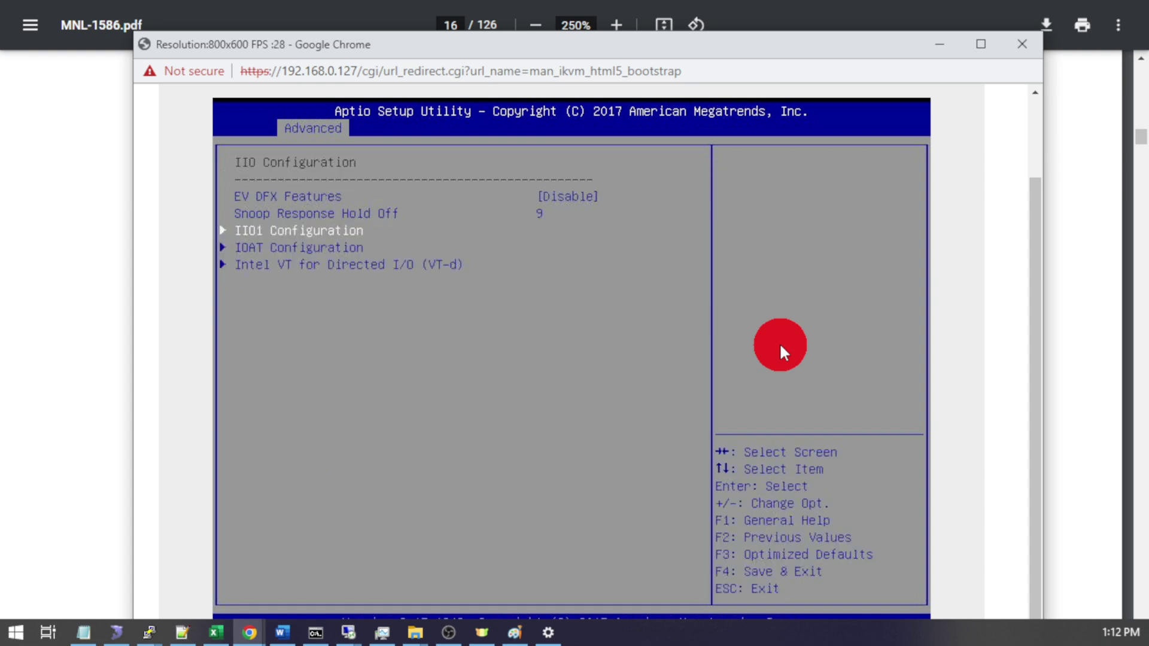
pyautogui.press('Return')
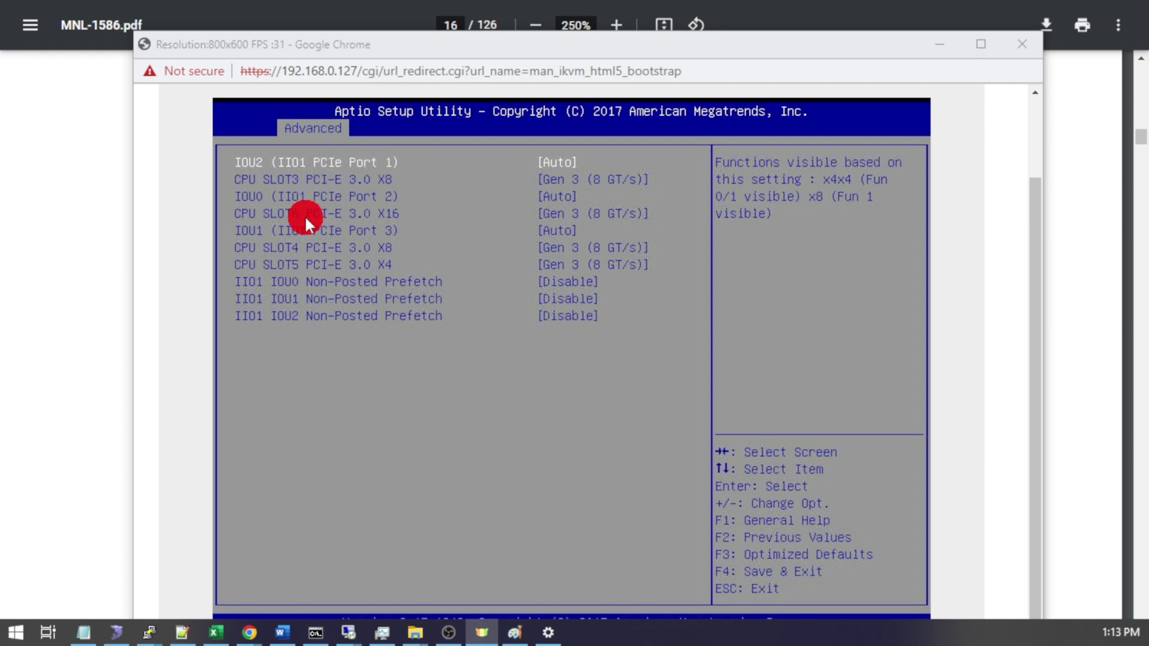
pyautogui.click(314, 264)
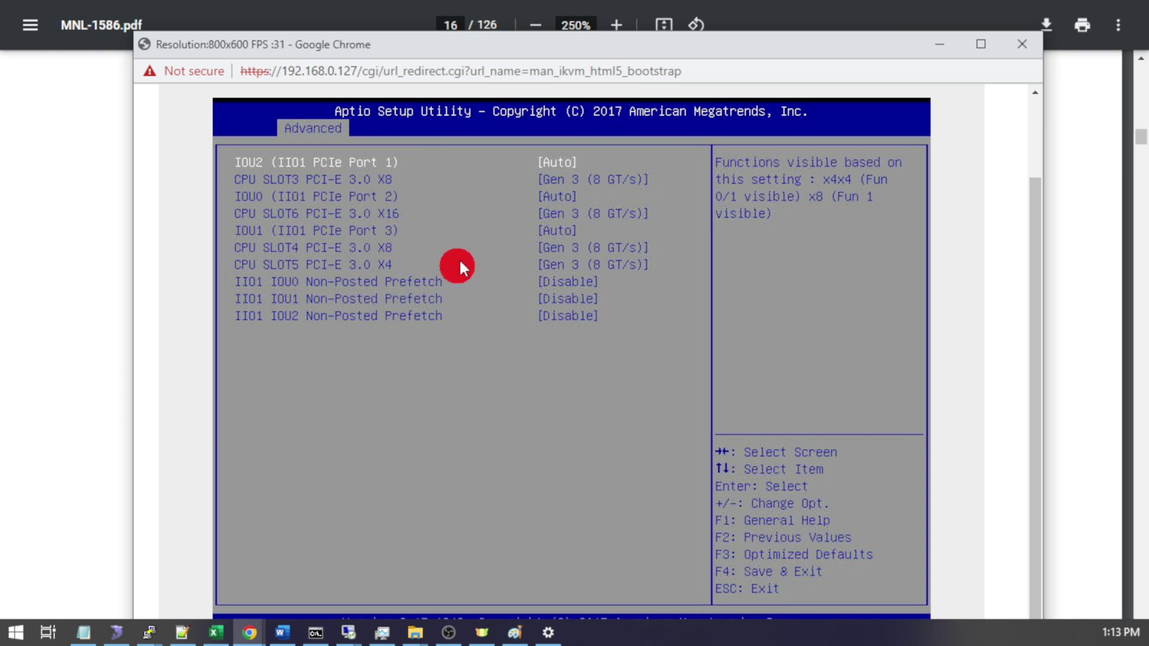
pyautogui.moveTo(212, 50); pyautogui.dragTo(764, 72)
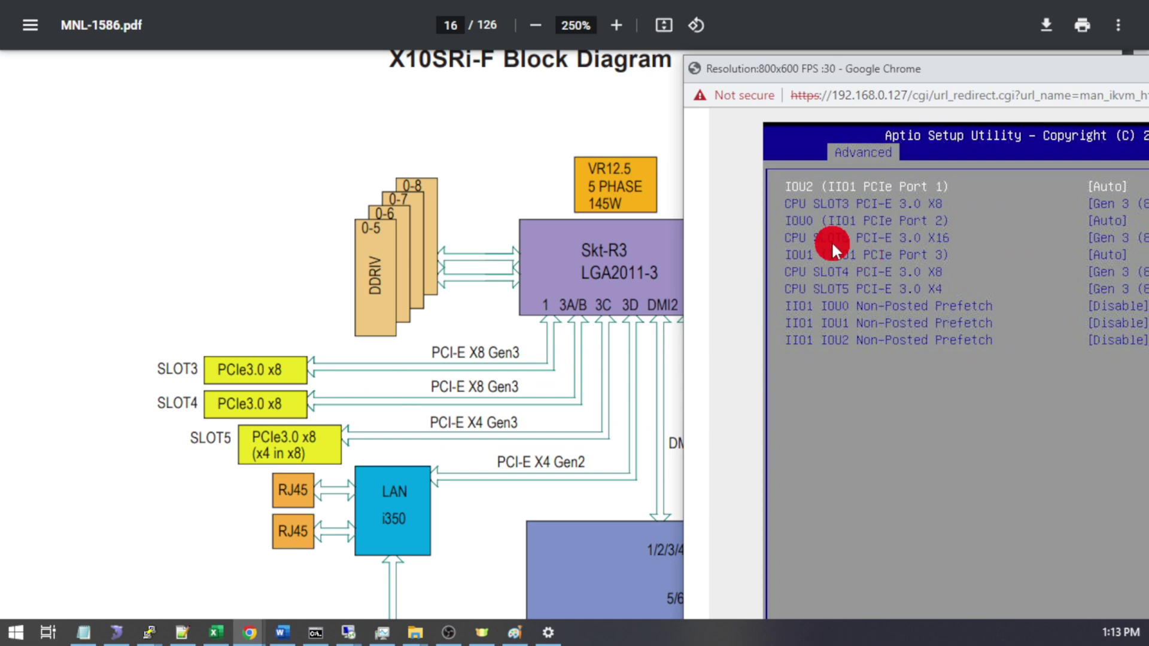
# Change IOU2 (IIO1 PCIe Port 1) bifurcation from Auto to x4x4.
pyautogui.press('Down')
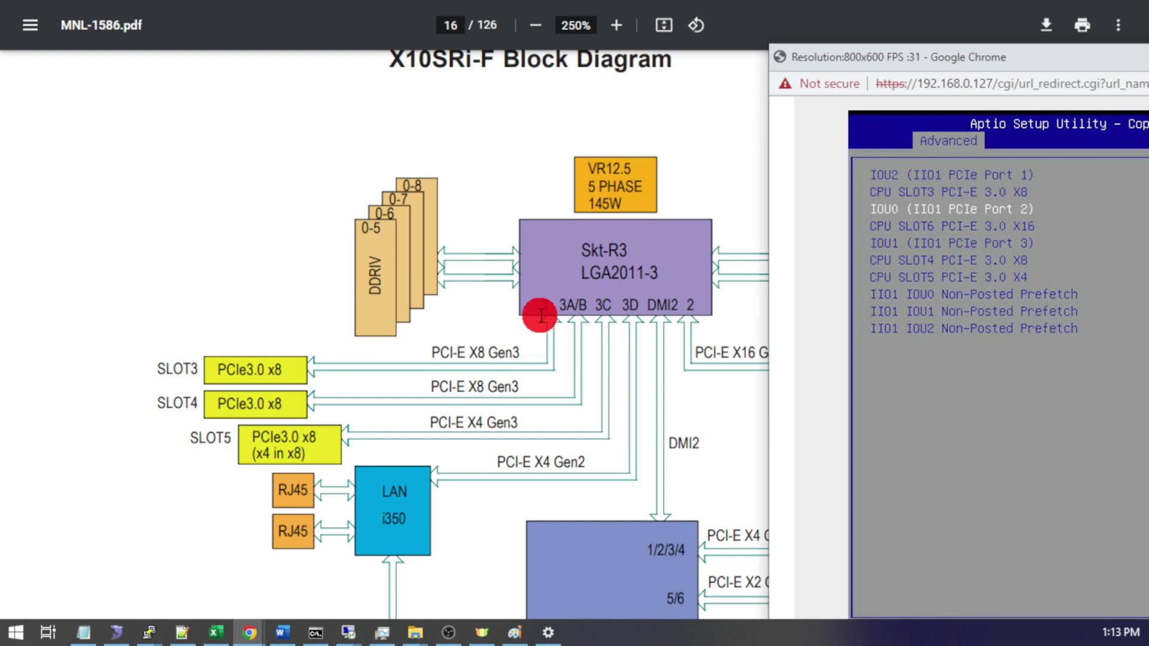
pyautogui.moveTo(1018, 56); pyautogui.dragTo(571, 48)
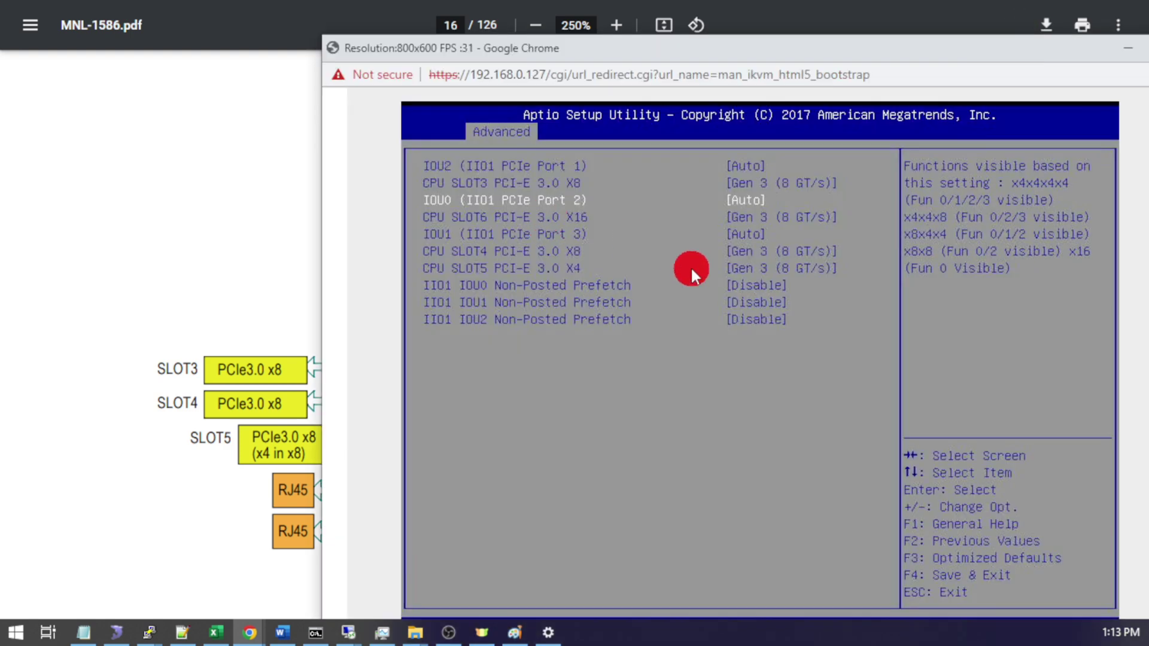
pyautogui.press('Up')
pyautogui.press('Up')
pyautogui.press('Return')
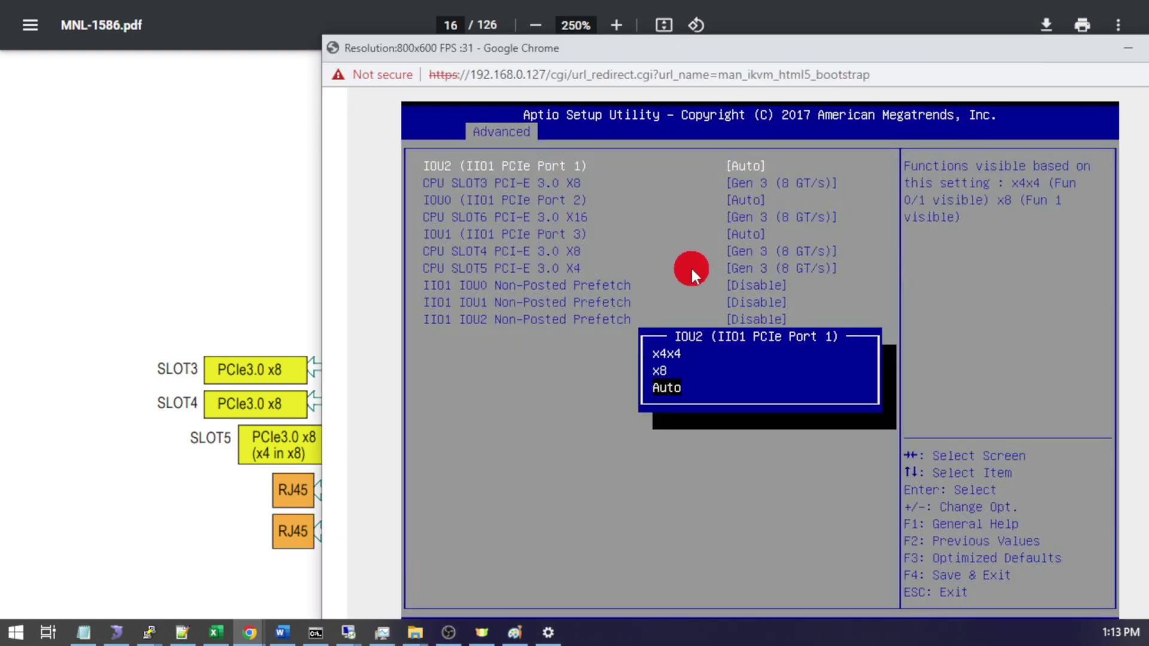
pyautogui.press('Up')
pyautogui.press('Up')
pyautogui.press('Down')
pyautogui.press('Up')
pyautogui.press('Return')
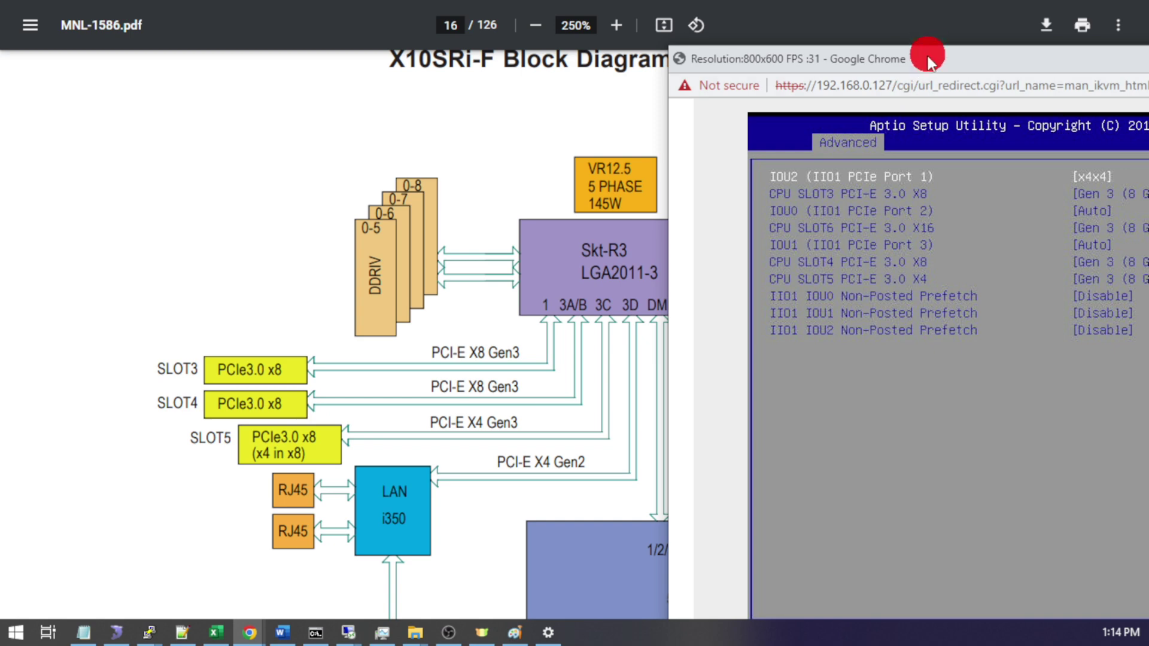
# Check IOU1 (IIO1 PCIe Port 3) bifurcation options, leave it Auto, then bring the block diagram forward.
pyautogui.moveTo(918, 65); pyautogui.dragTo(718, 72)
pyautogui.press('Down')
pyautogui.press('Down')
pyautogui.press('Down')
pyautogui.press('Down')
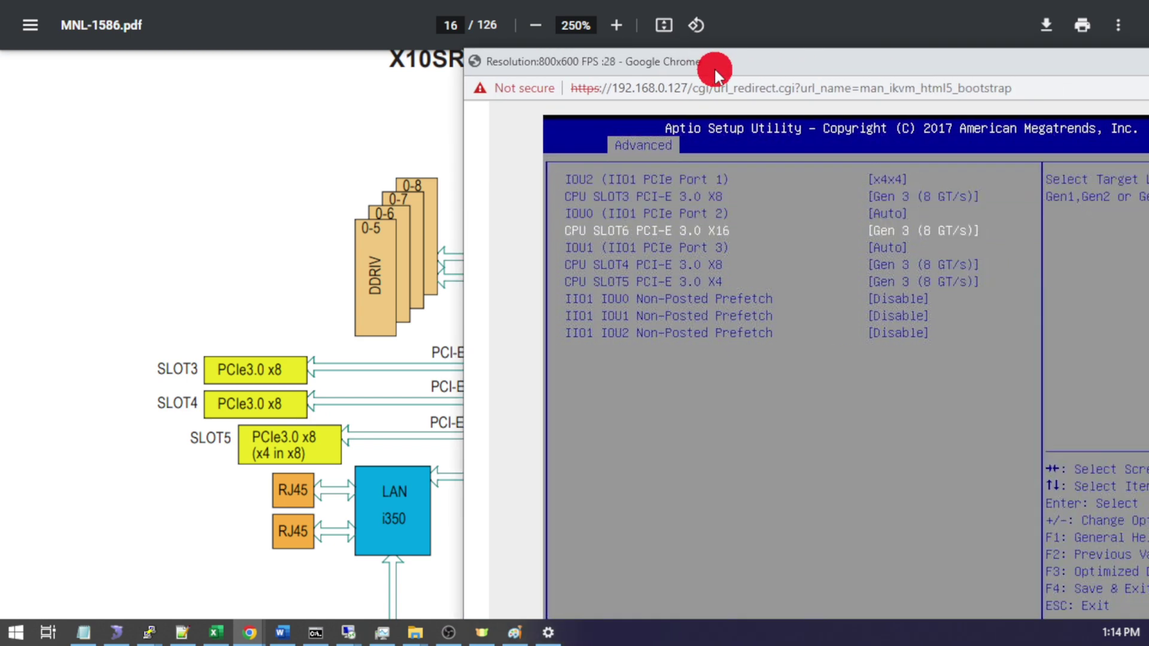
pyautogui.press('Return')
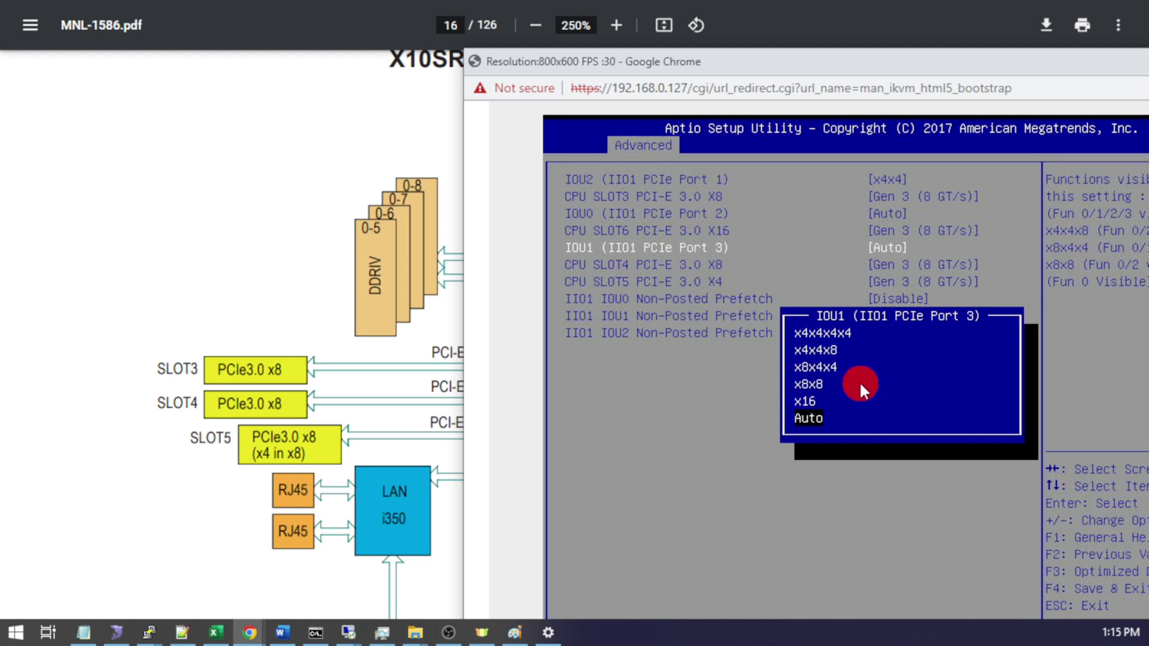
pyautogui.press('Up')
pyautogui.press('Up')
pyautogui.press('Up')
pyautogui.press('Up')
pyautogui.press('Up')
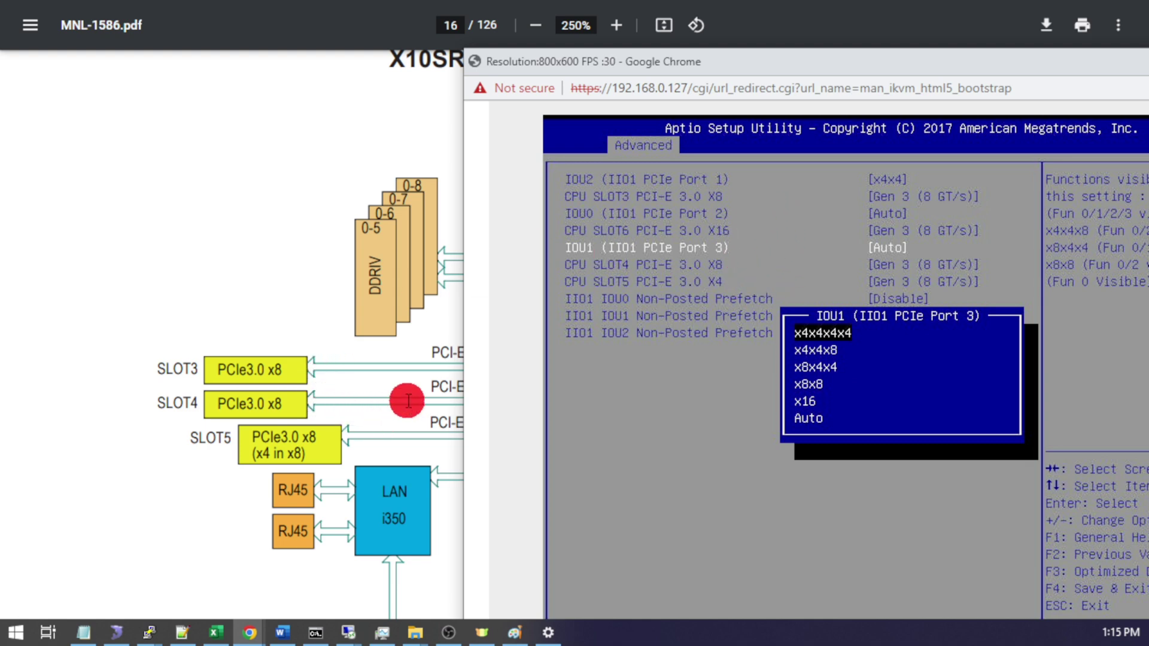
pyautogui.click(929, 20)
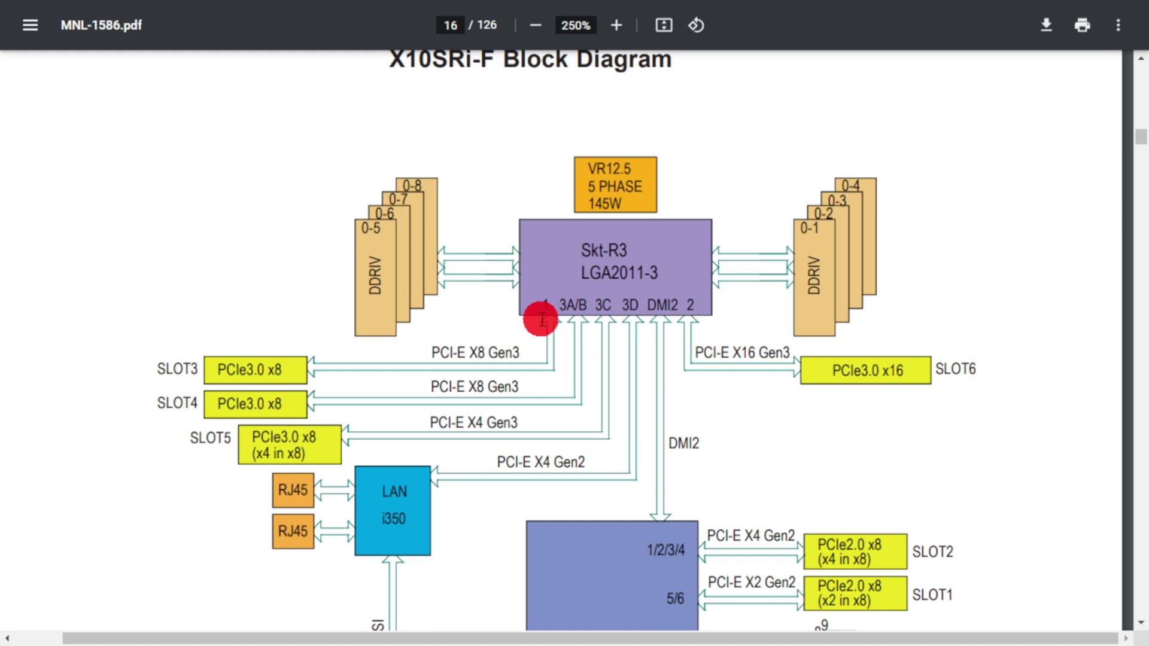
# Return to the BIOS console's IIO1 Configuration page, now showing PORT 1B Link Speed.
pyautogui.hotkey('alt', 'Tab')
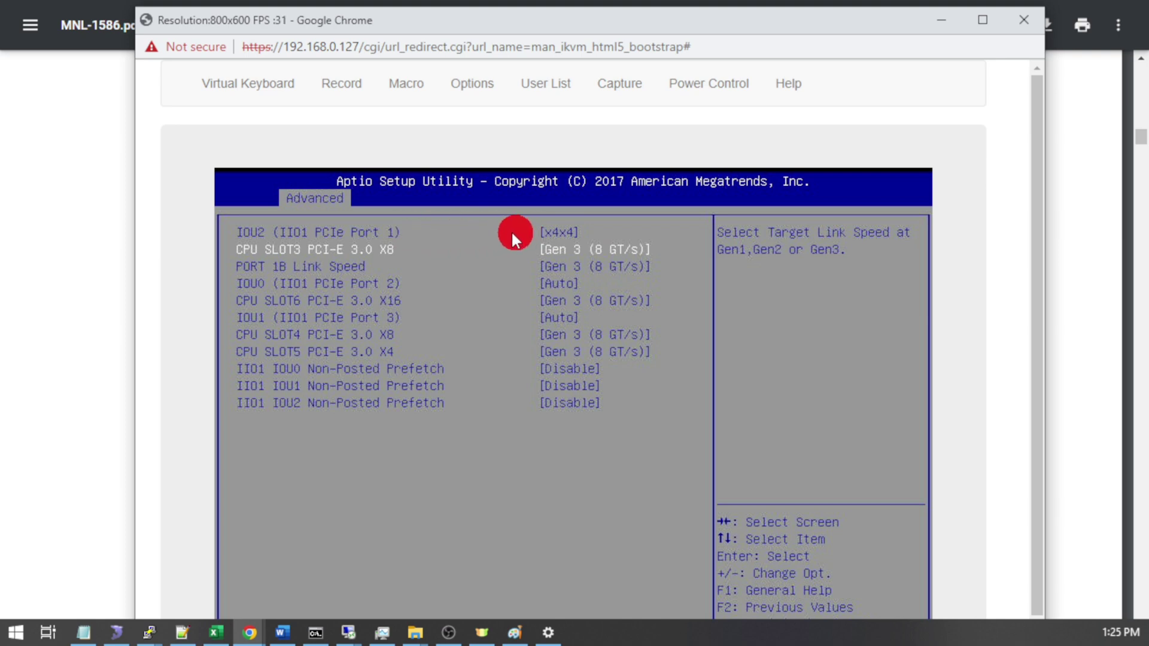
pyautogui.press('Down')
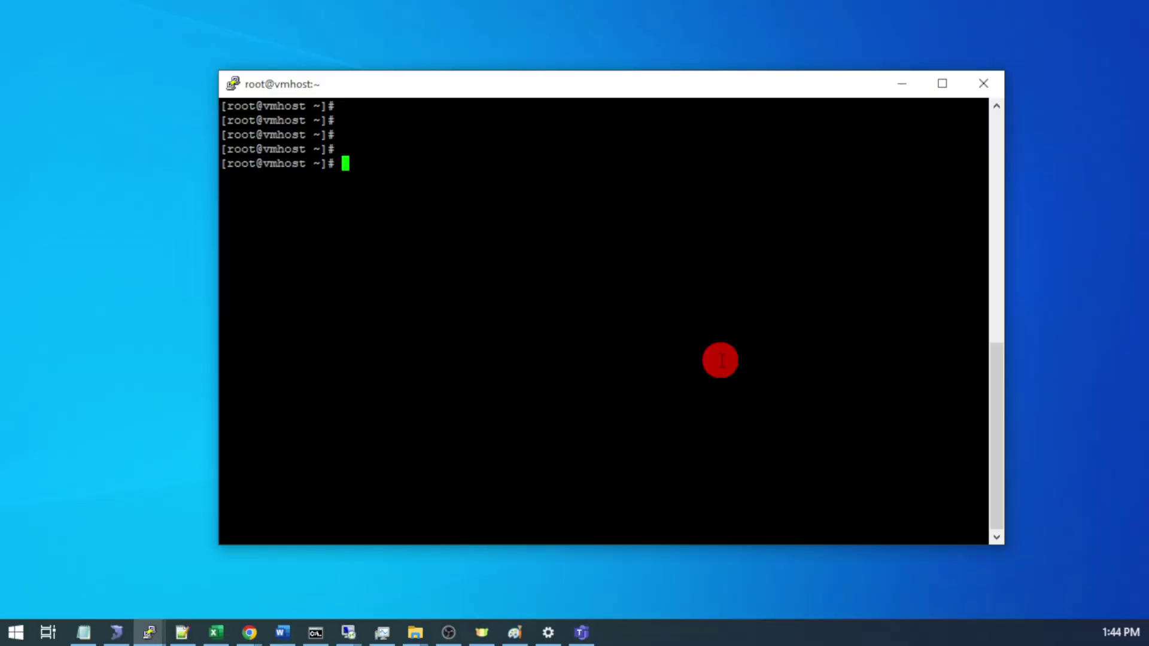
# List the NVMe device nodes with ll /dev/nvme* to confirm both drives appear.
pyautogui.write('ll /dev/nvme*')
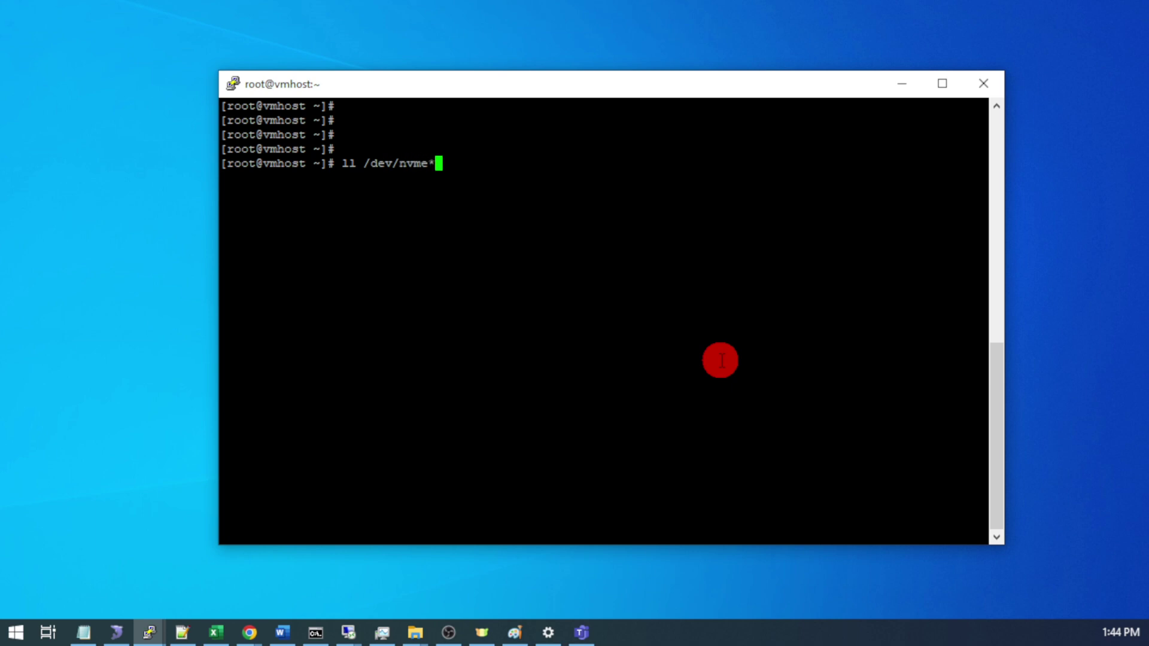
pyautogui.press('Return')
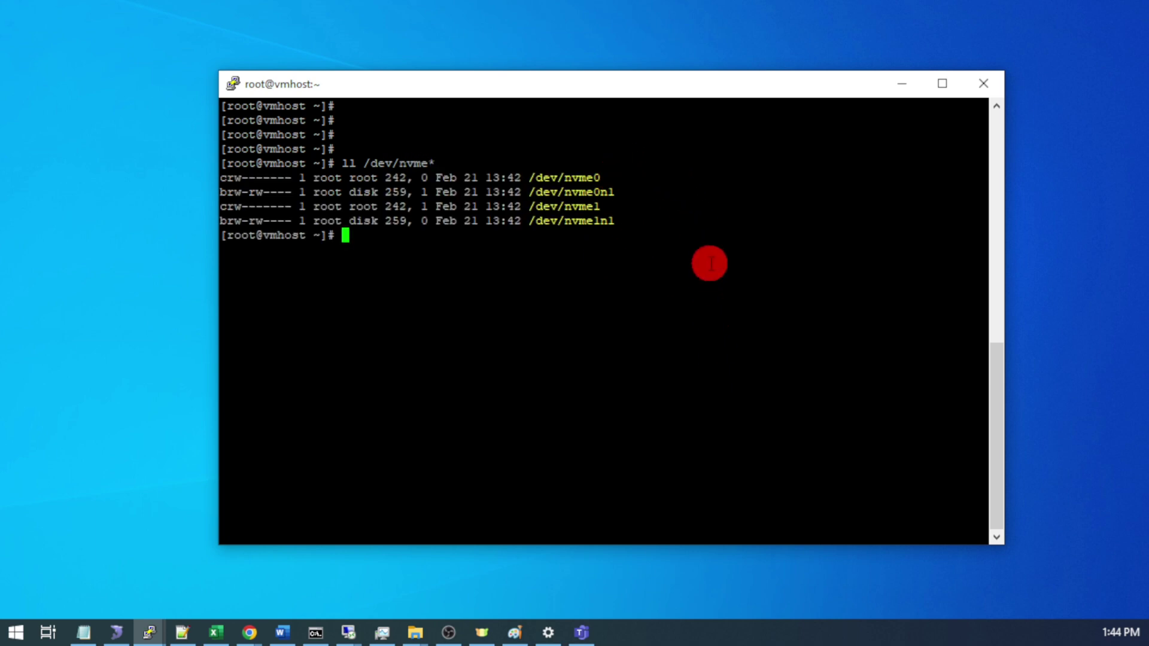
pyautogui.press('Return')
pyautogui.press('Return')
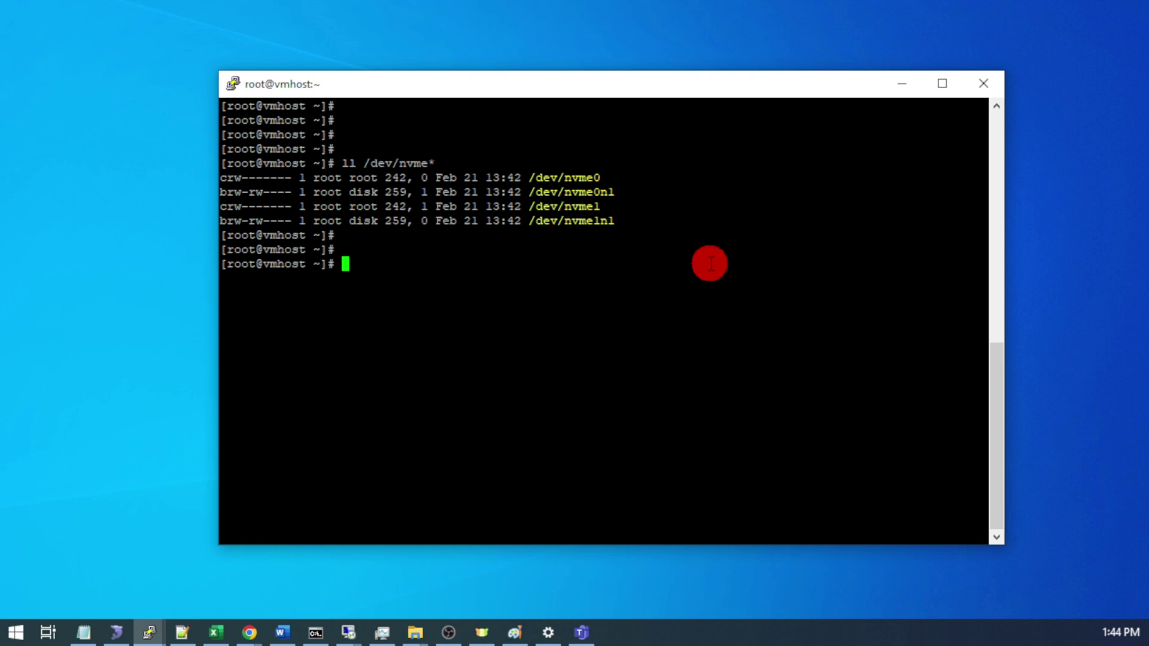
# Run mdadm --detail /dev/md1 to confirm a clean raid1 with nvme0n1 and nvme1n1 active.
pyautogui.write('mdadm --detail /')
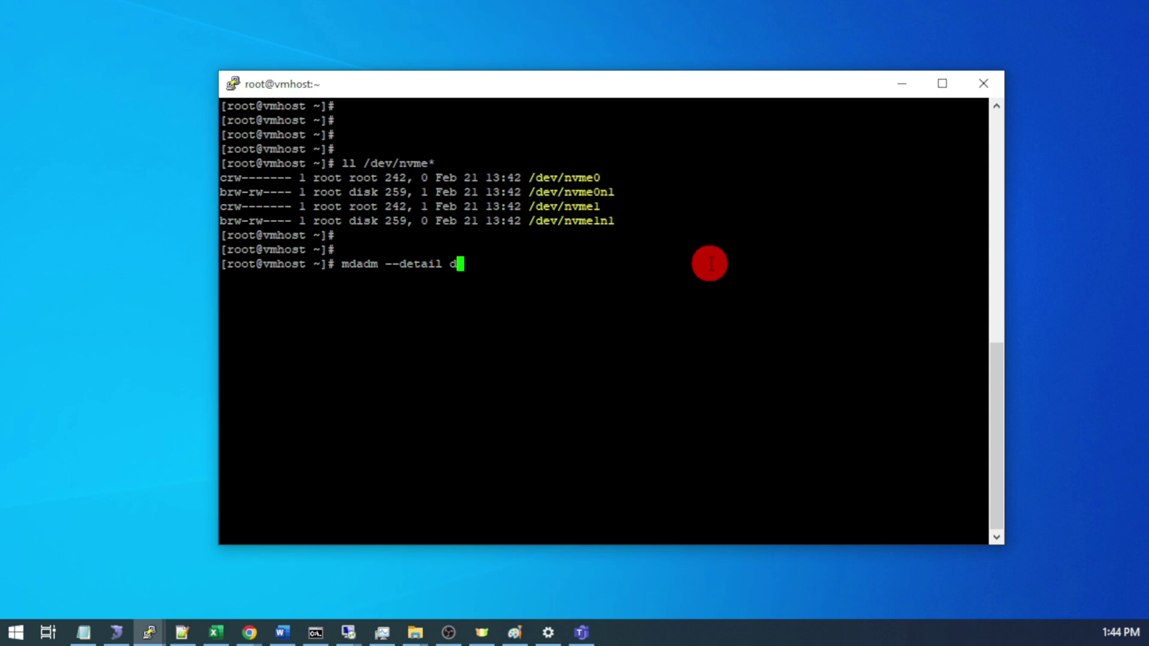
pyautogui.press('BackSpace')
pyautogui.write('/dev/md1')
pyautogui.press('Return')
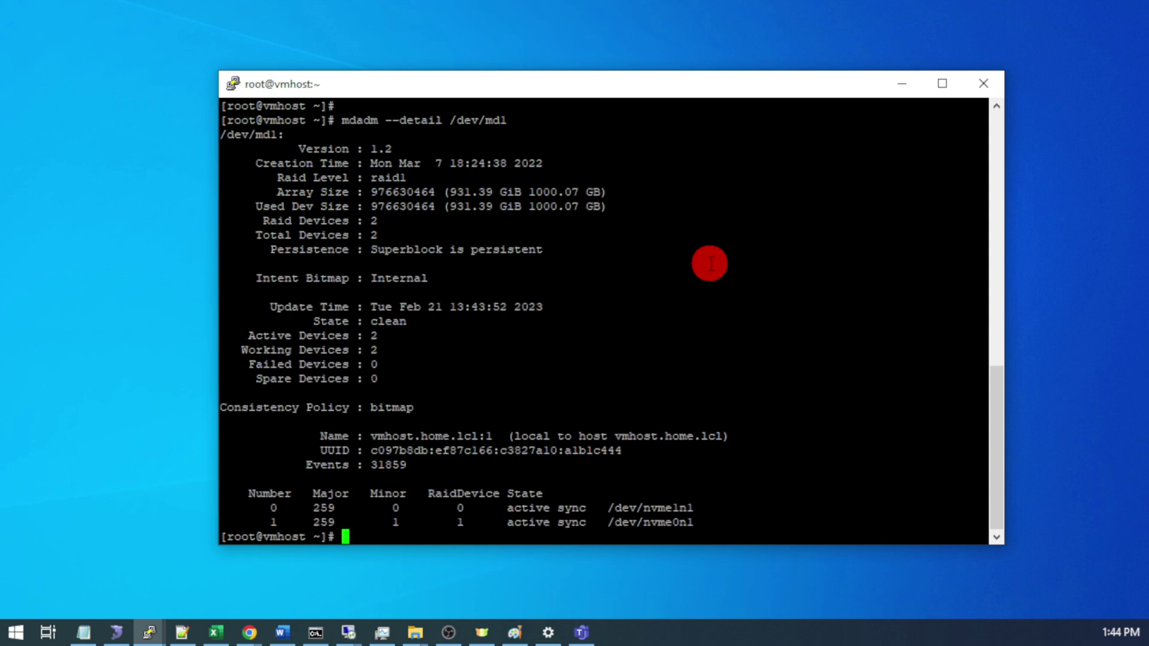